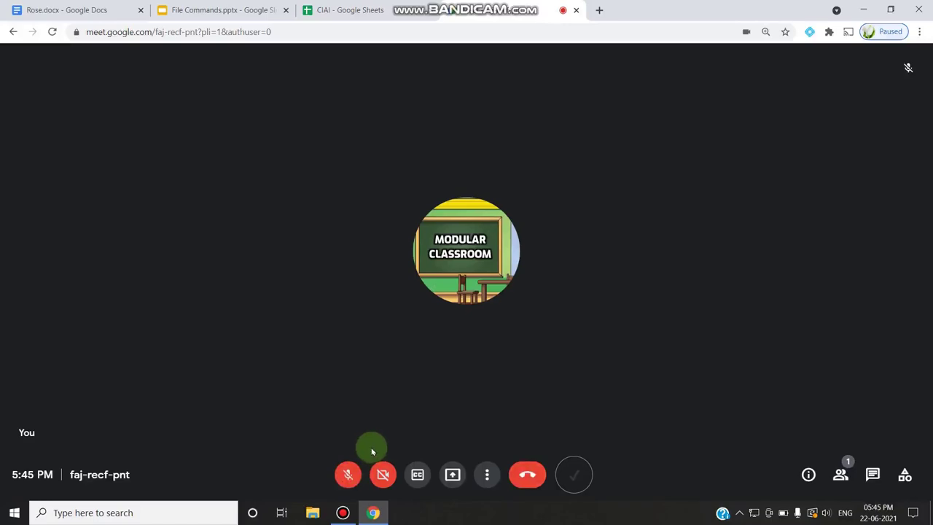
Step: Look over the meeting details, participant list and in-call chat, closing each panel afterwards
{"action": "left_click", "coordinate": [807, 474]}
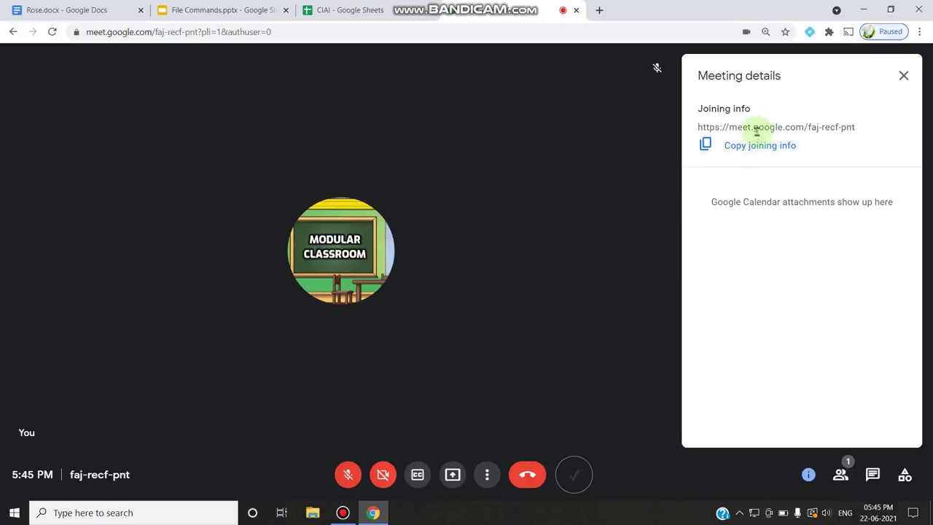
{"action": "left_click", "coordinate": [904, 77]}
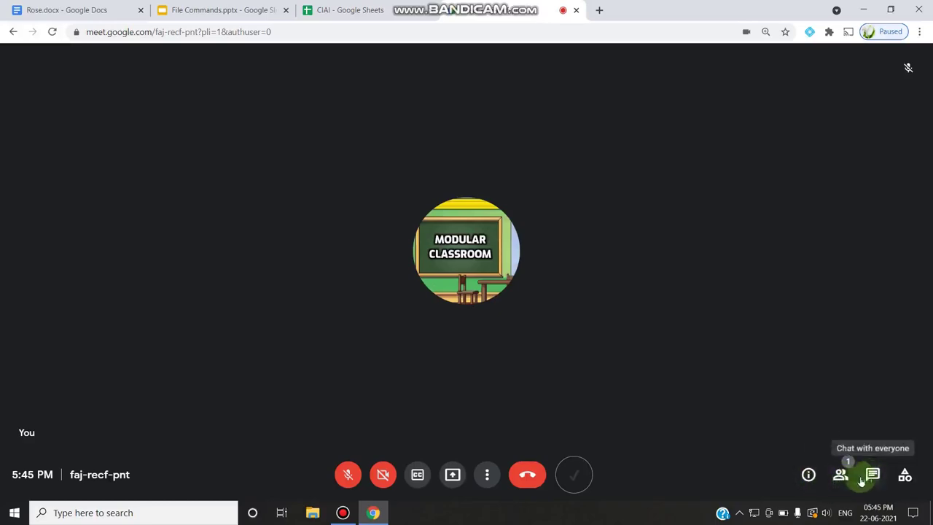
{"action": "left_click", "coordinate": [840, 474]}
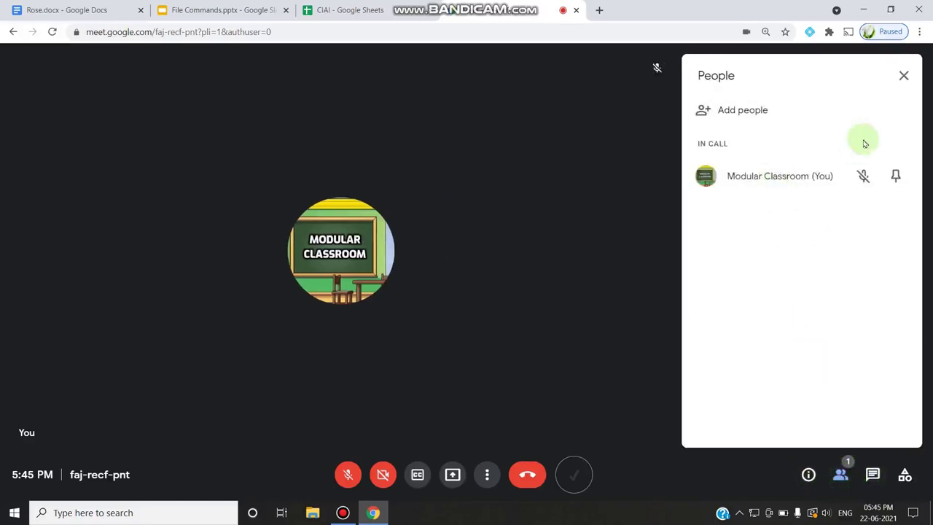
{"action": "left_click", "coordinate": [905, 76]}
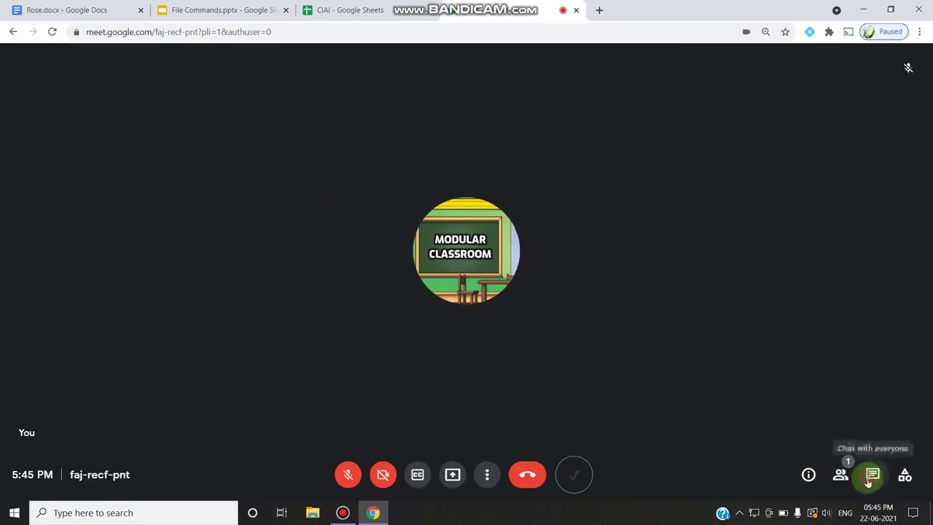
{"action": "left_click", "coordinate": [872, 475]}
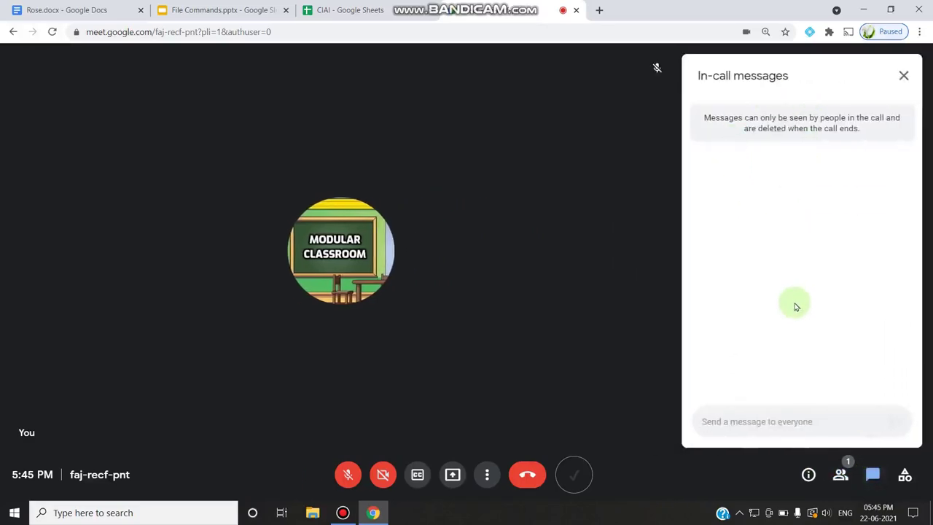
{"action": "left_click", "coordinate": [902, 77]}
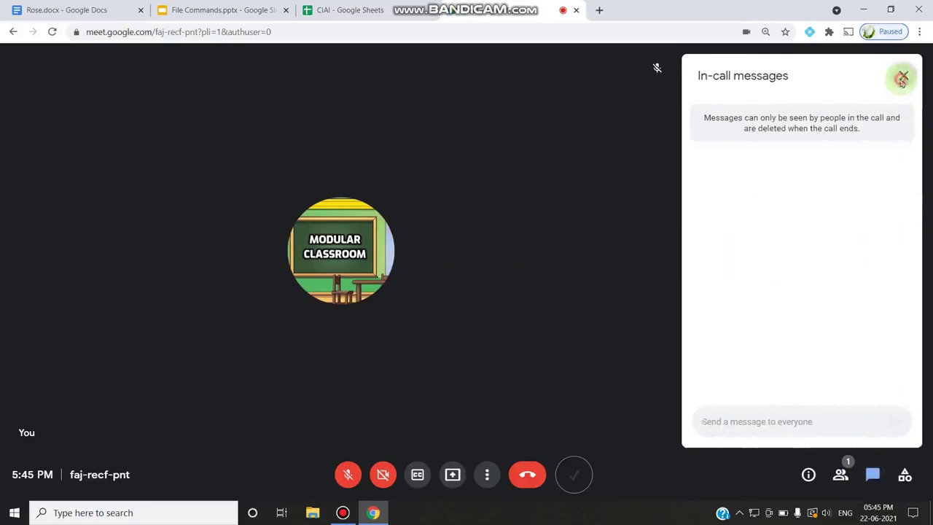
Step: Start a new whiteboard from Activities > Whiteboarding and dismiss the Jamboard popup window
{"action": "left_click", "coordinate": [905, 478]}
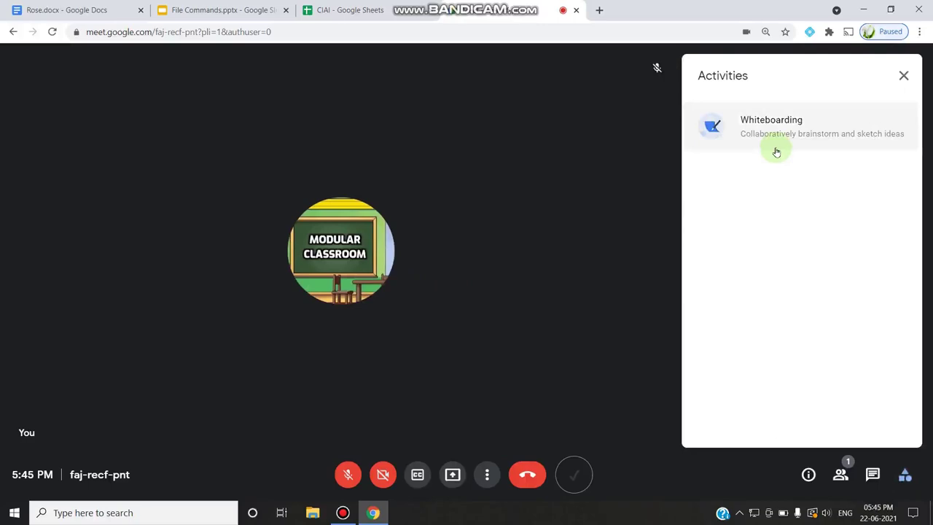
{"action": "left_click", "coordinate": [768, 136]}
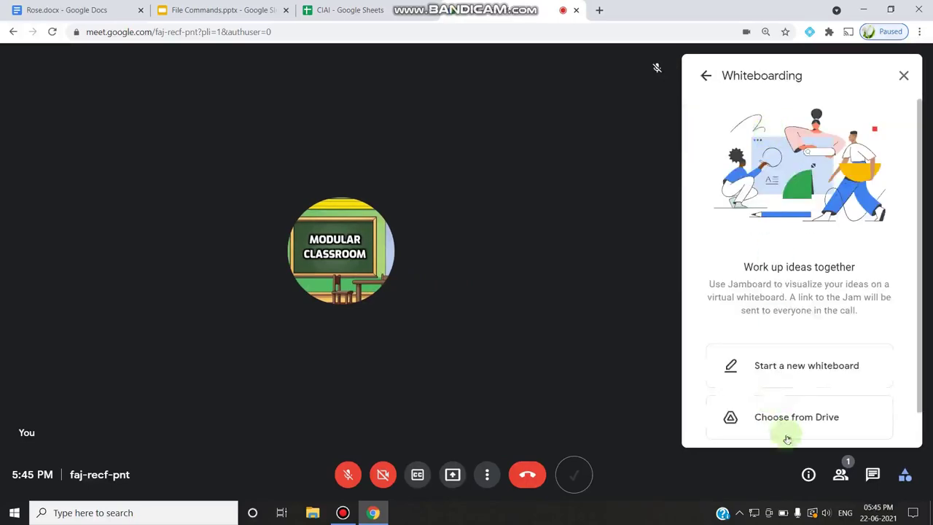
{"action": "left_click", "coordinate": [806, 373]}
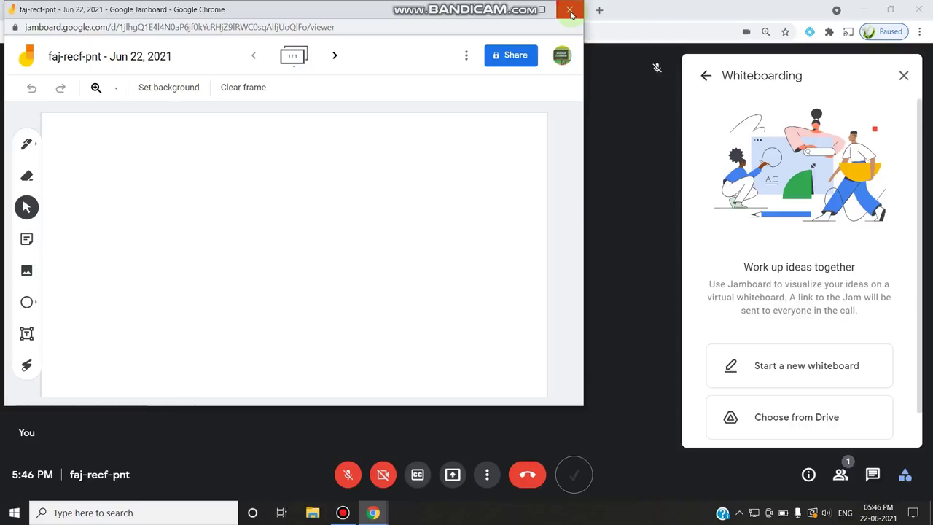
{"action": "left_click", "coordinate": [571, 13]}
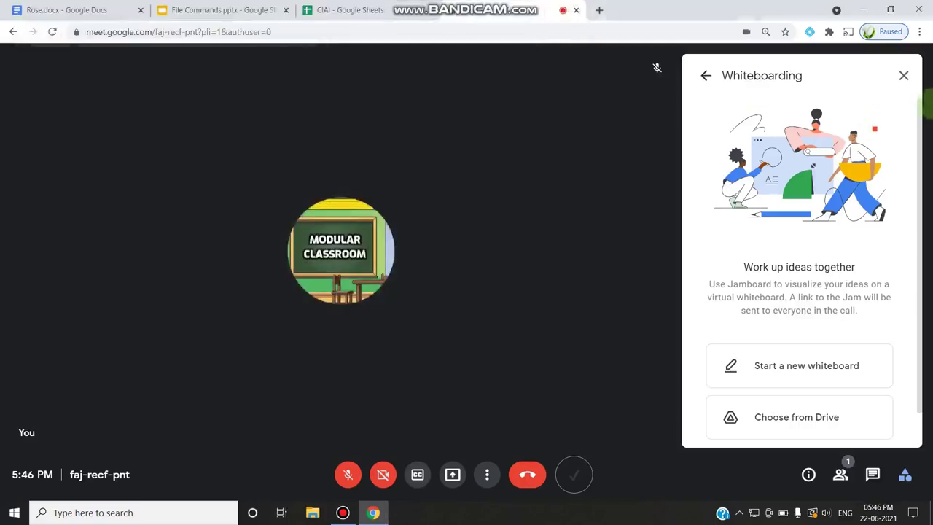
Step: Dismiss the Whiteboarding side panel so only your own tile remains in the call
{"action": "left_click", "coordinate": [904, 76]}
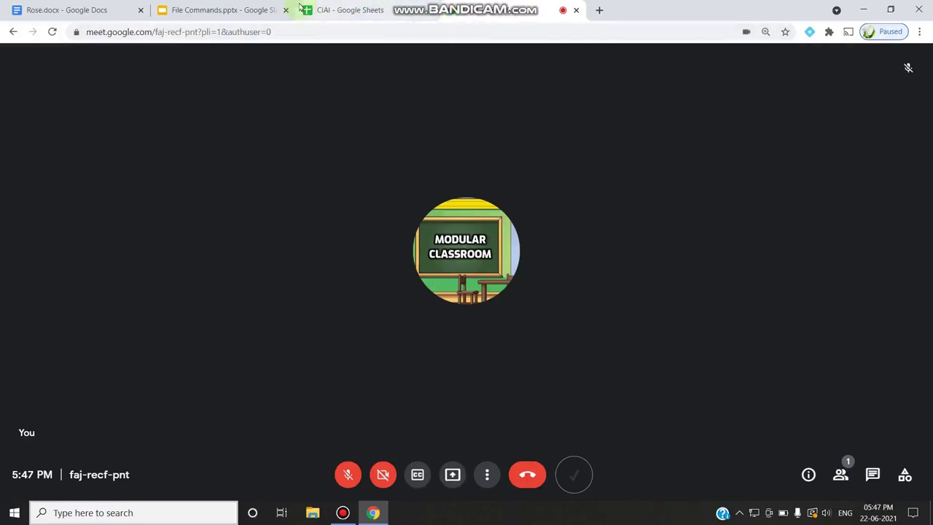
Step: Move through the Rose.docx and File Commands tabs to reach the CIAI spreadsheet tab
{"action": "left_click", "coordinate": [64, 9]}
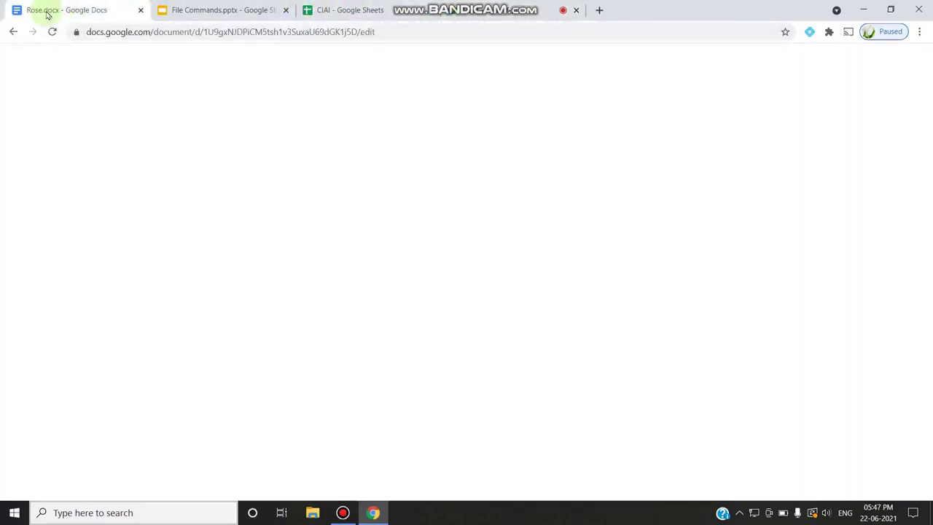
{"action": "left_click", "coordinate": [238, 10]}
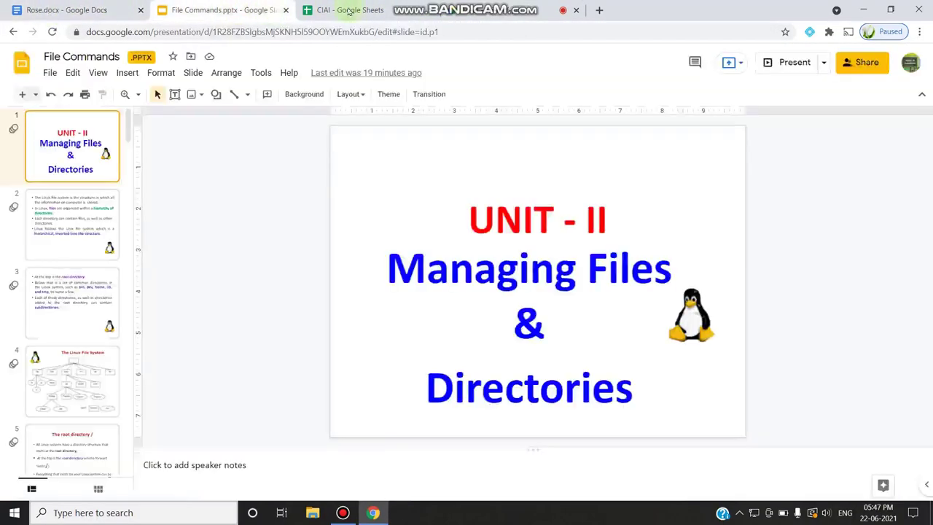
{"action": "left_click", "coordinate": [350, 9]}
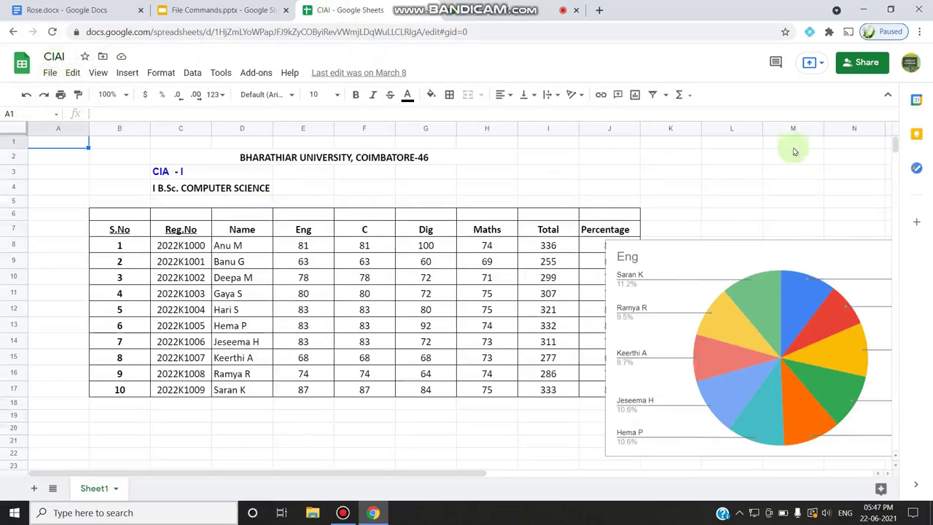
Step: Present the CIAI spreadsheet tab to the meeting, choosing This Tab and sharing it
{"action": "left_click", "coordinate": [821, 65]}
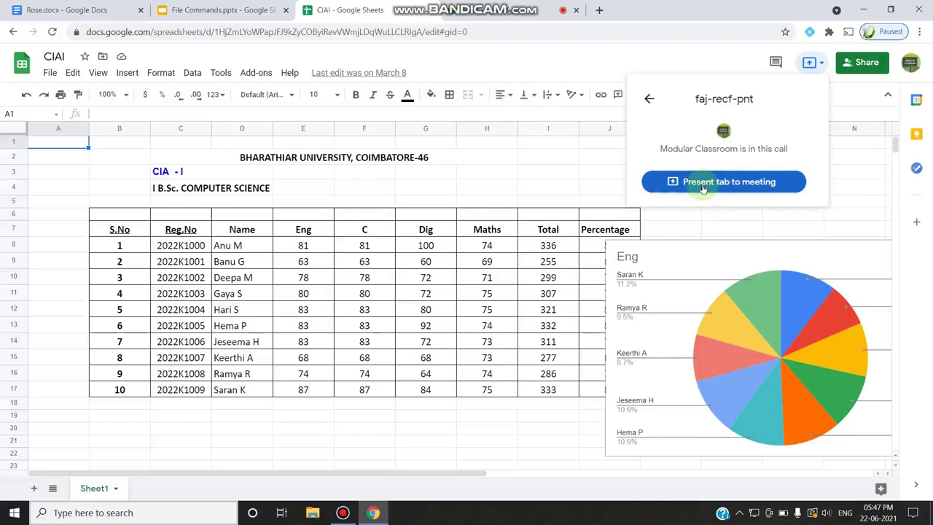
{"action": "left_click", "coordinate": [703, 188]}
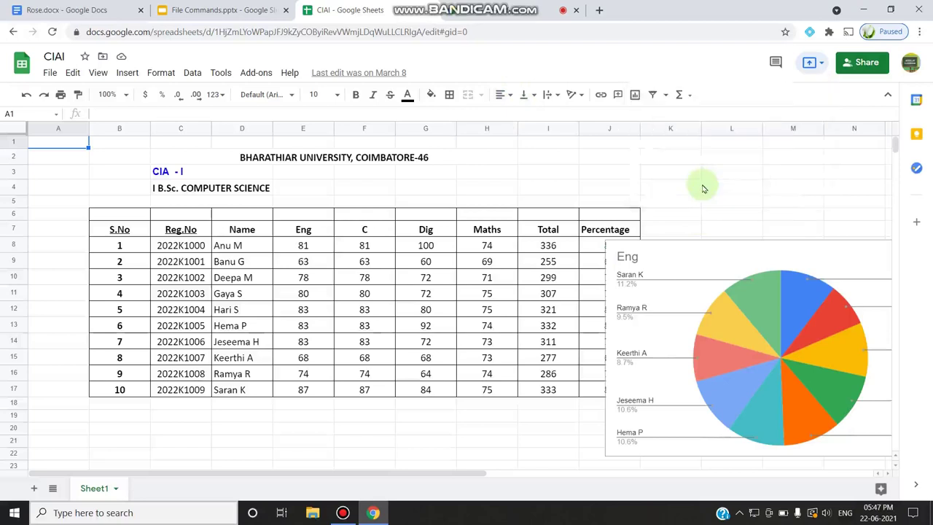
{"action": "left_click", "coordinate": [822, 65]}
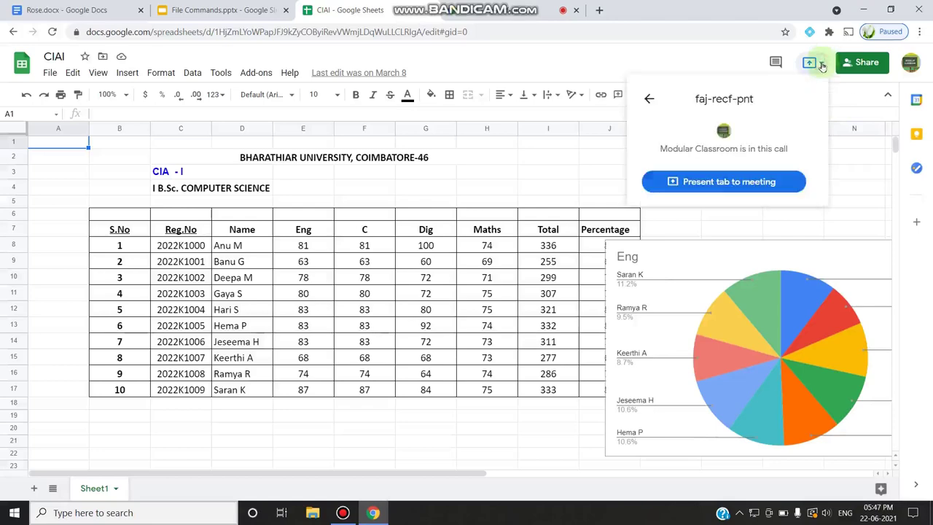
{"action": "left_click", "coordinate": [705, 184]}
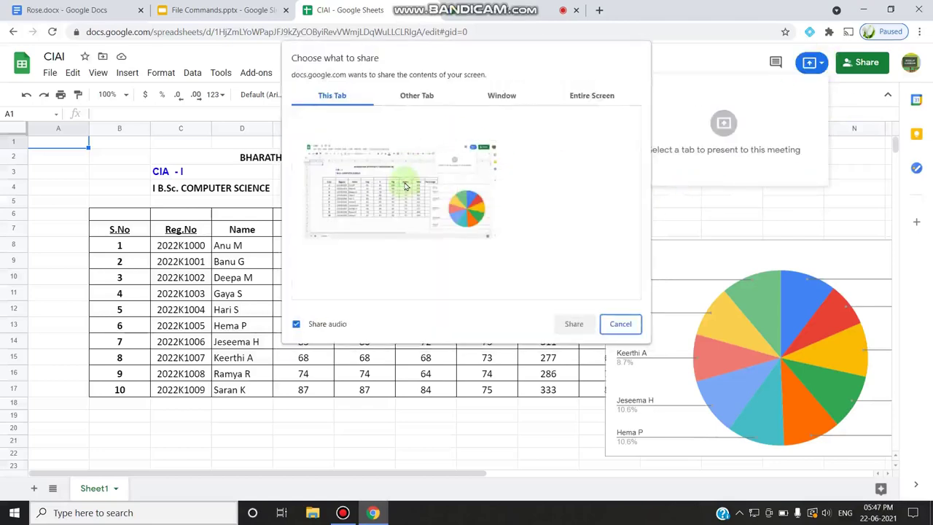
{"action": "left_click", "coordinate": [405, 186]}
{"action": "left_click", "coordinate": [574, 325]}
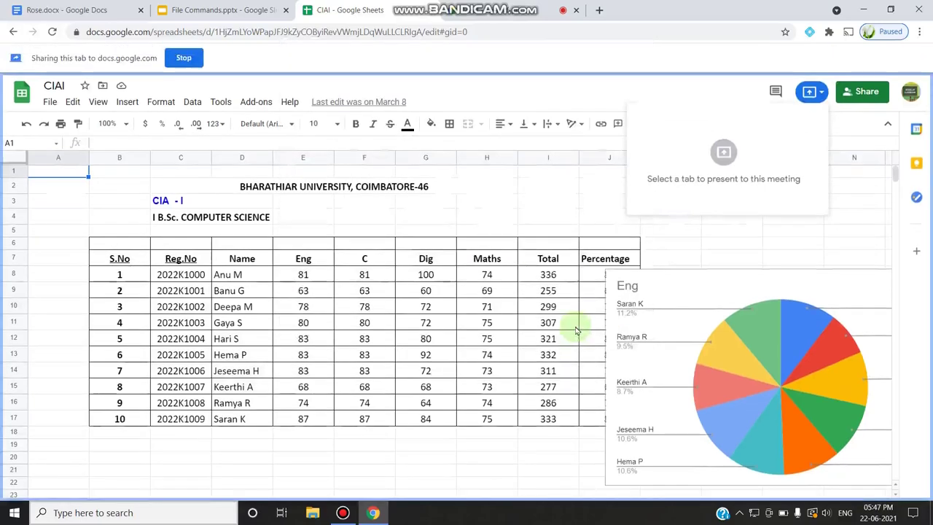
Step: Check the shared spreadsheet in the Meet call, then return to the CIAI tab's presenting status
{"action": "left_click", "coordinate": [504, 14]}
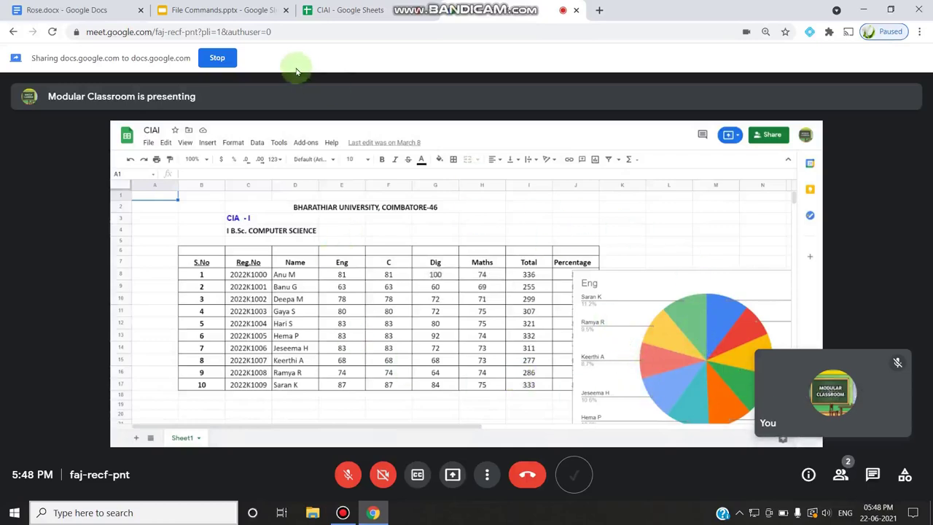
{"action": "left_click", "coordinate": [382, 13]}
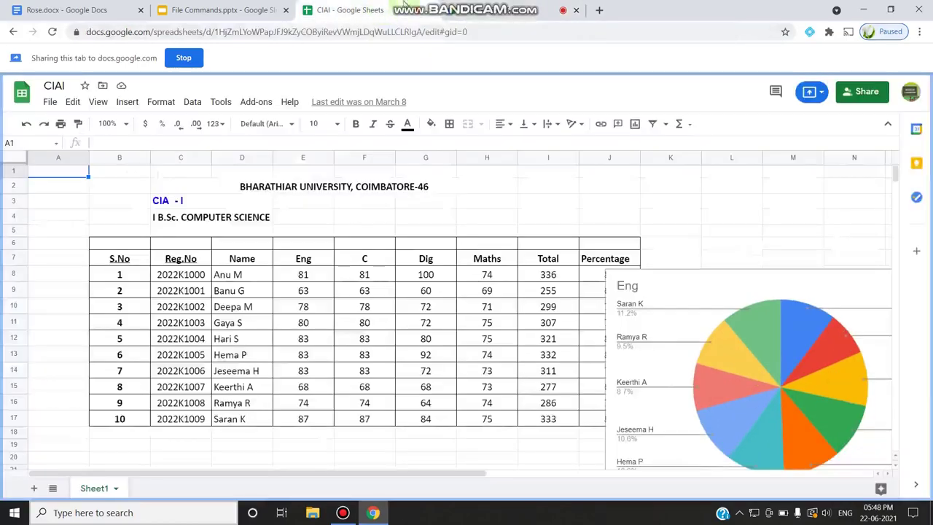
{"action": "left_click", "coordinate": [822, 97]}
Step: Stop presenting the spreadsheet and share the File Commands slides tab to the meeting instead
{"action": "left_click", "coordinate": [727, 268]}
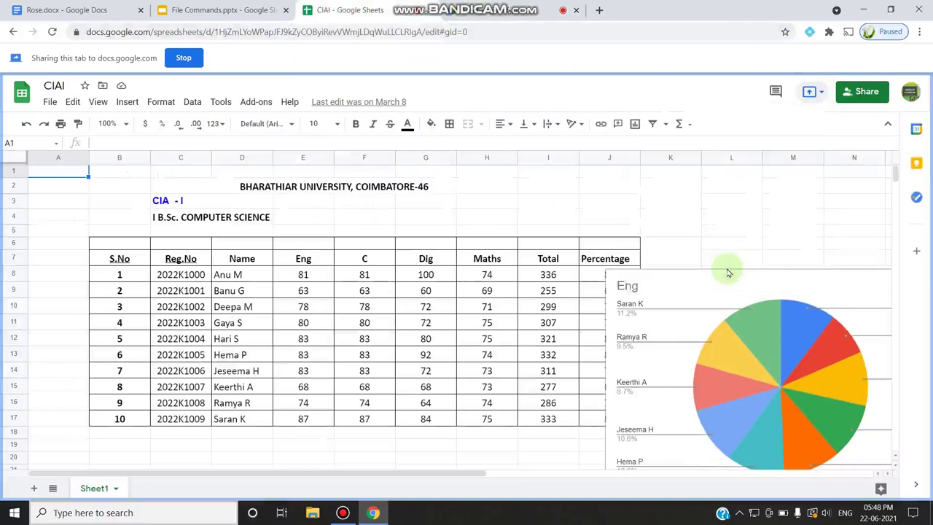
{"action": "left_click", "coordinate": [225, 12]}
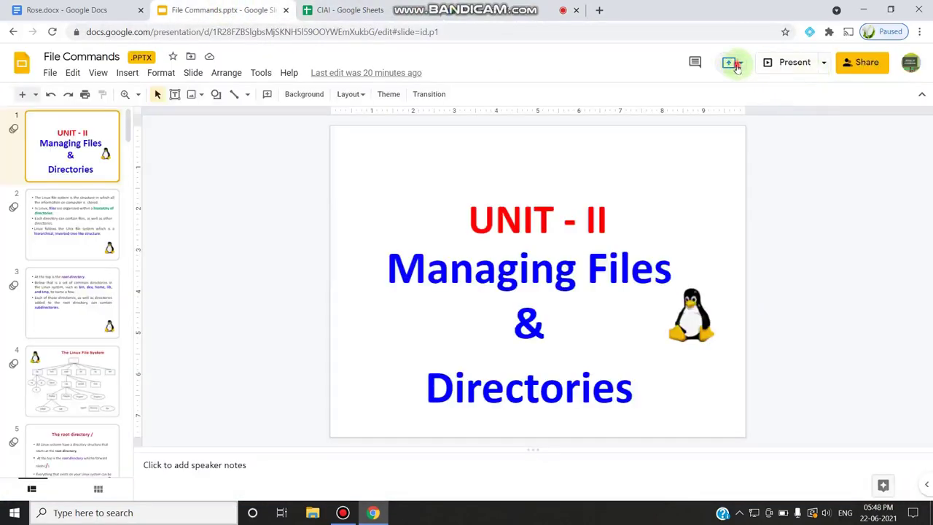
{"action": "left_click", "coordinate": [733, 64]}
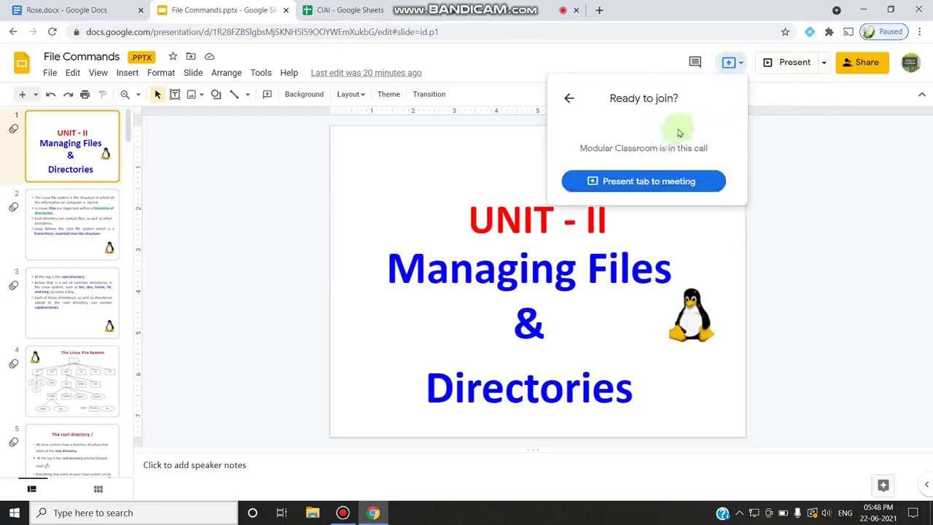
{"action": "left_click", "coordinate": [652, 187]}
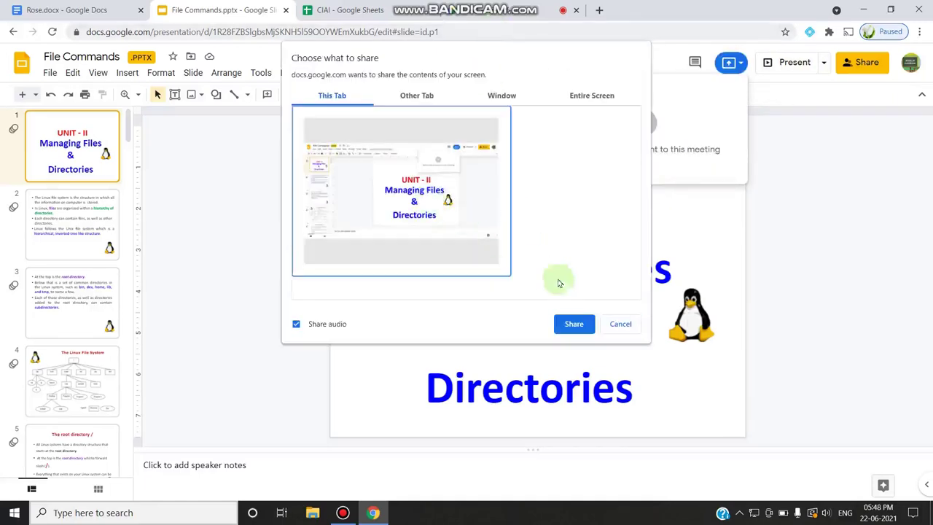
{"action": "left_click", "coordinate": [573, 325]}
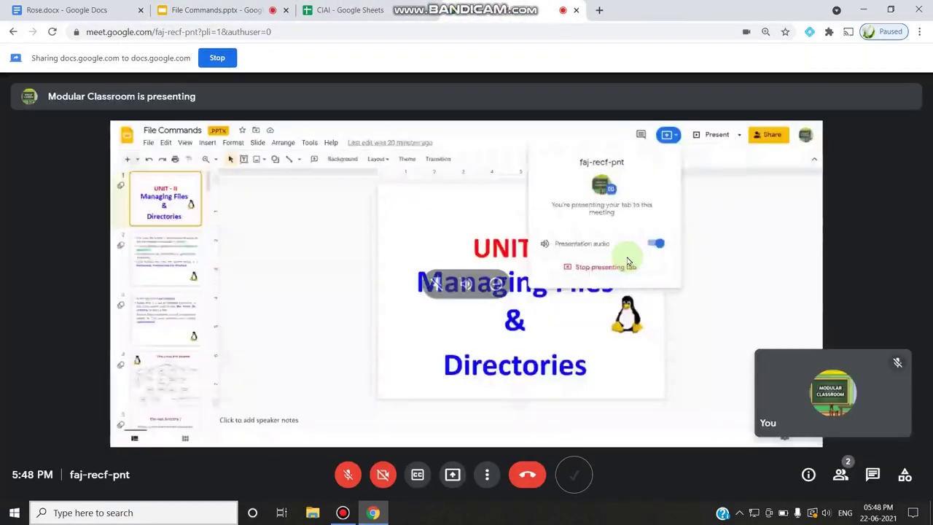
Step: Confirm the Meet call shows the title slide, then return to the File Commands slides
{"action": "left_click", "coordinate": [269, 16]}
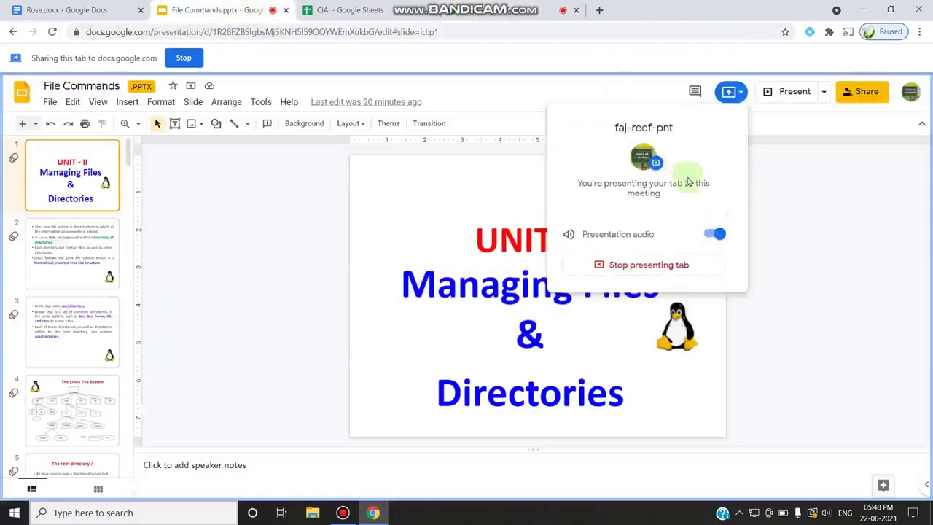
{"action": "left_click", "coordinate": [480, 10]}
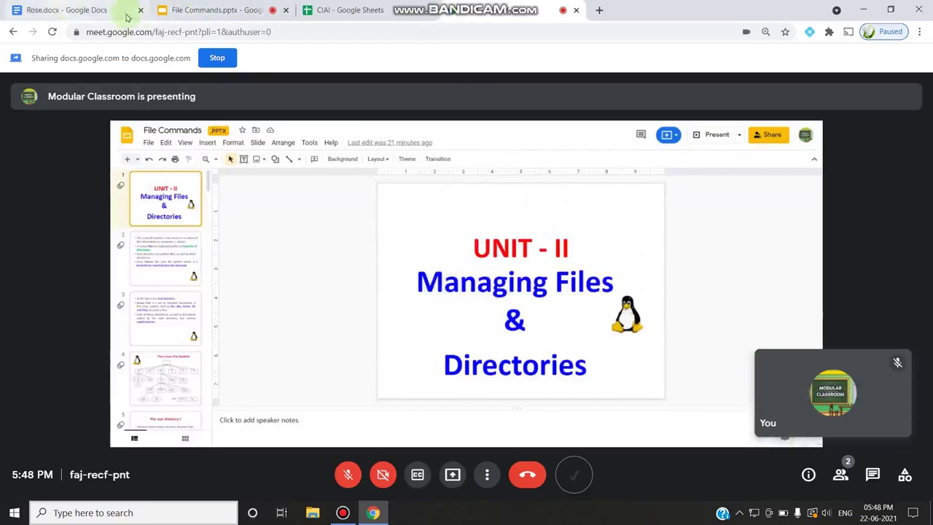
{"action": "left_click", "coordinate": [211, 10]}
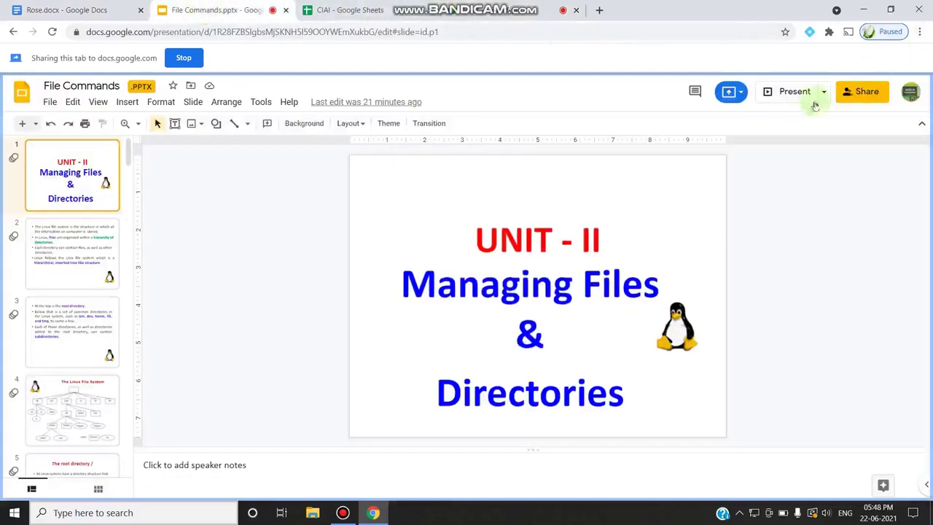
Step: Stop presenting the slides tab, pass through Rose.docx, and return to the Meet call
{"action": "left_click", "coordinate": [742, 92]}
{"action": "left_click", "coordinate": [652, 265]}
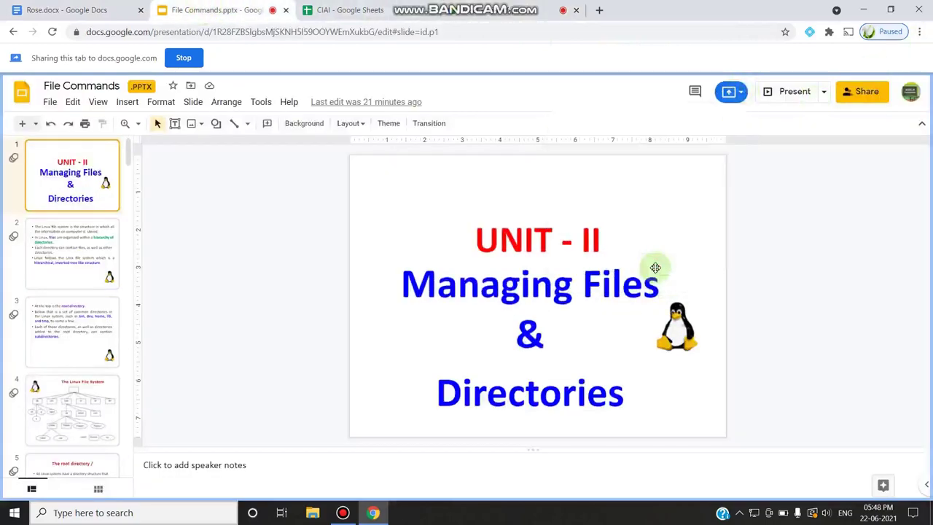
{"action": "left_click", "coordinate": [60, 10]}
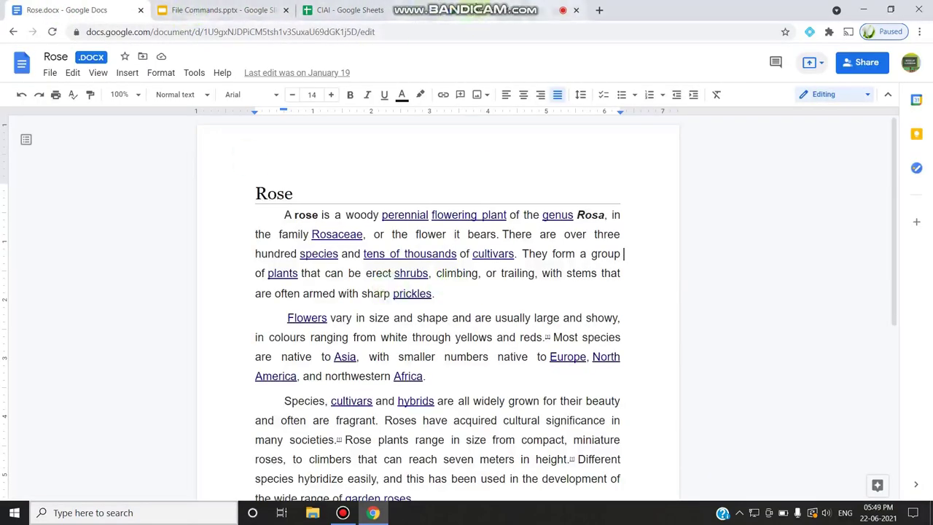
{"action": "left_click", "coordinate": [554, 10]}
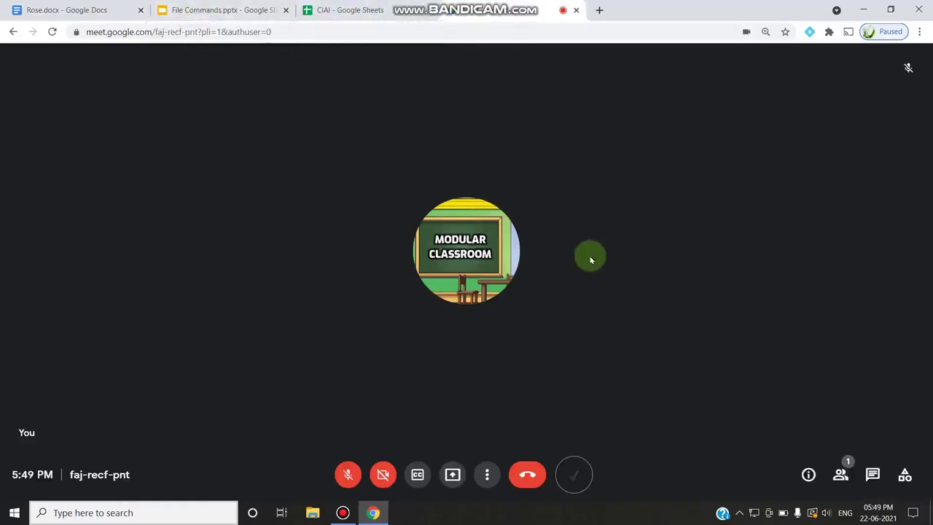
{"action": "left_click", "coordinate": [452, 474]}
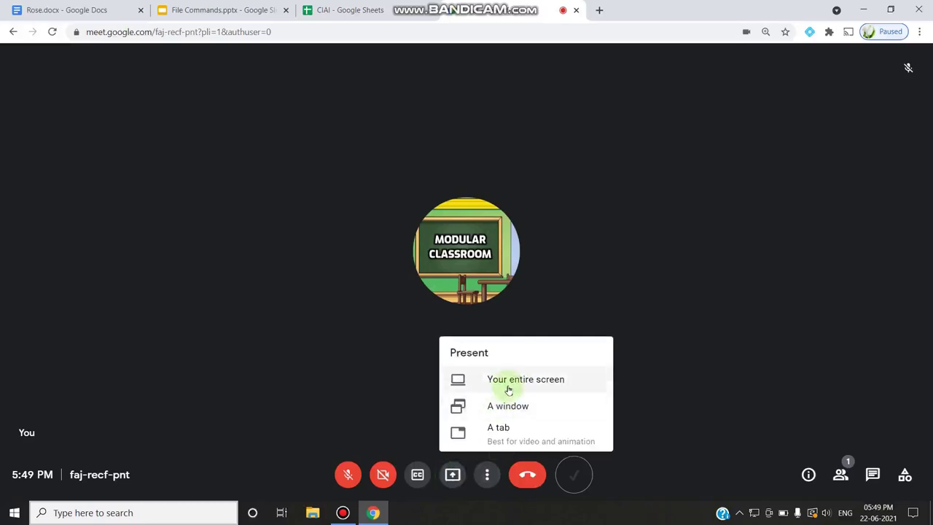
{"action": "left_click", "coordinate": [509, 407]}
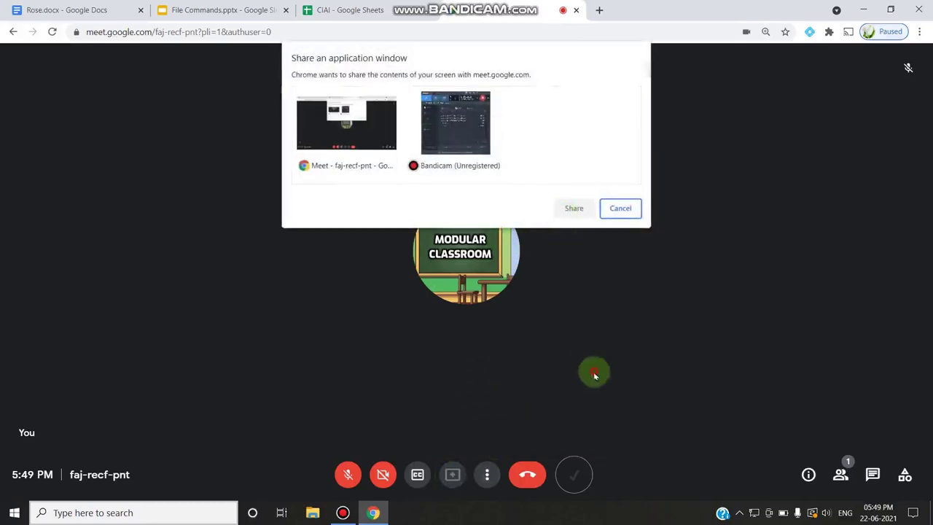
{"action": "left_click", "coordinate": [620, 209]}
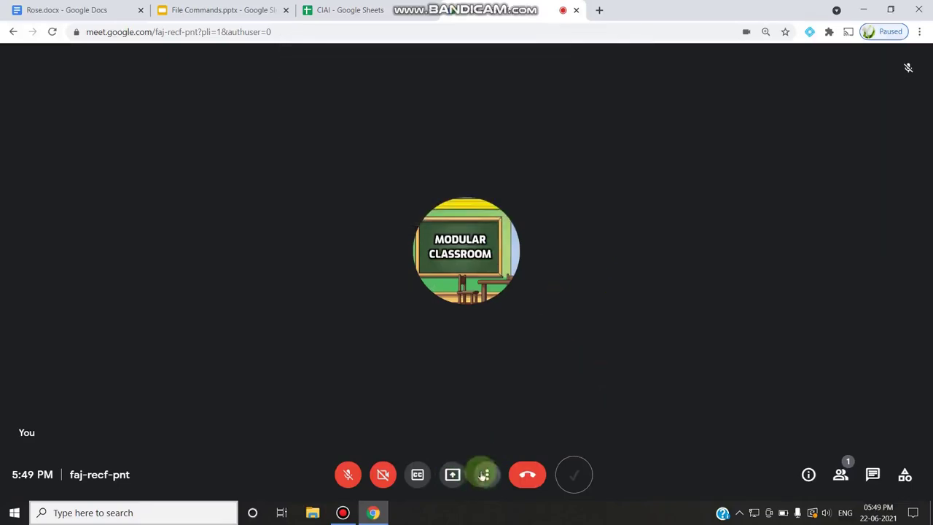
{"action": "left_click", "coordinate": [483, 475]}
{"action": "left_click", "coordinate": [443, 427]}
{"action": "left_click", "coordinate": [452, 474]}
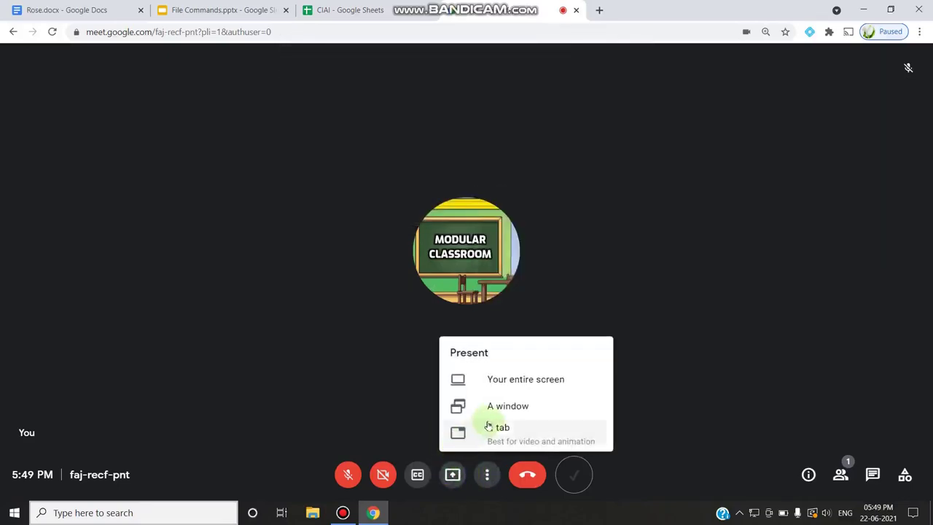
{"action": "left_click", "coordinate": [493, 430]}
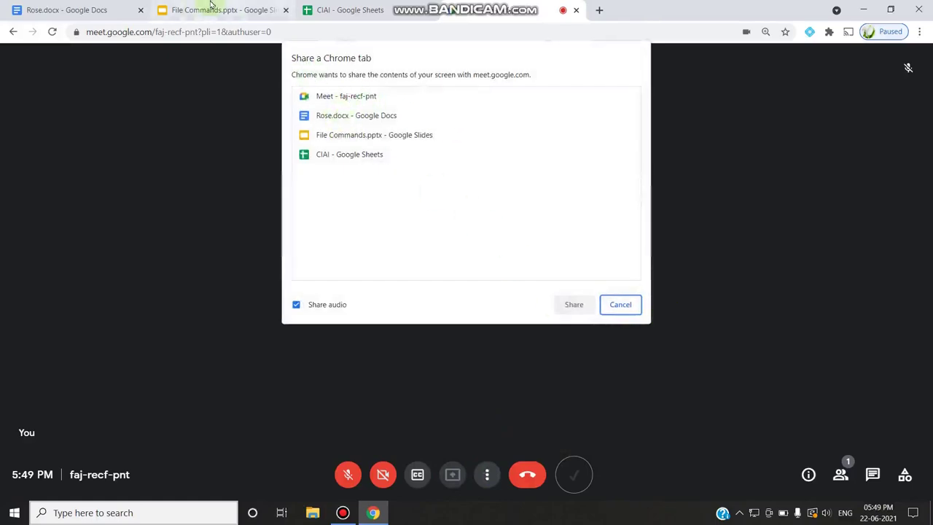
{"action": "left_click", "coordinate": [616, 310]}
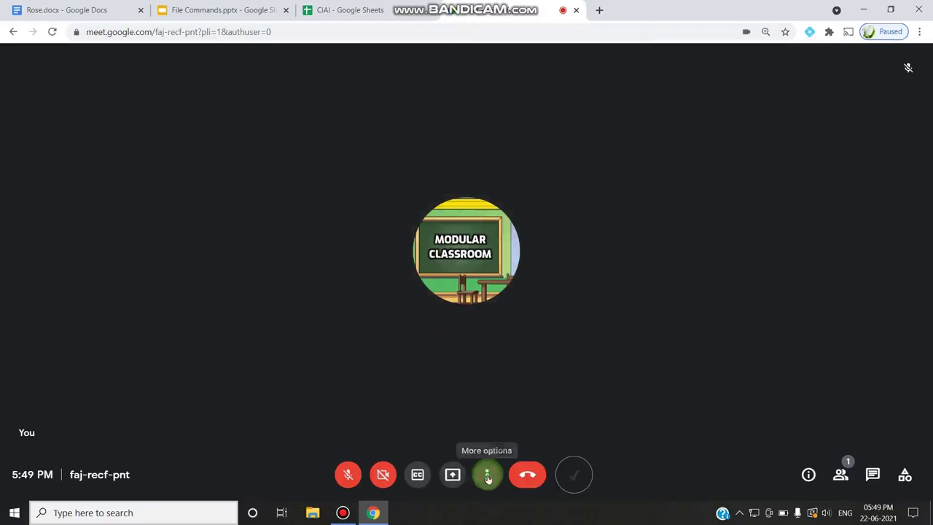
Step: Set the call layout to Tiled with a maximum of 49 tiles
{"action": "left_click", "coordinate": [488, 475]}
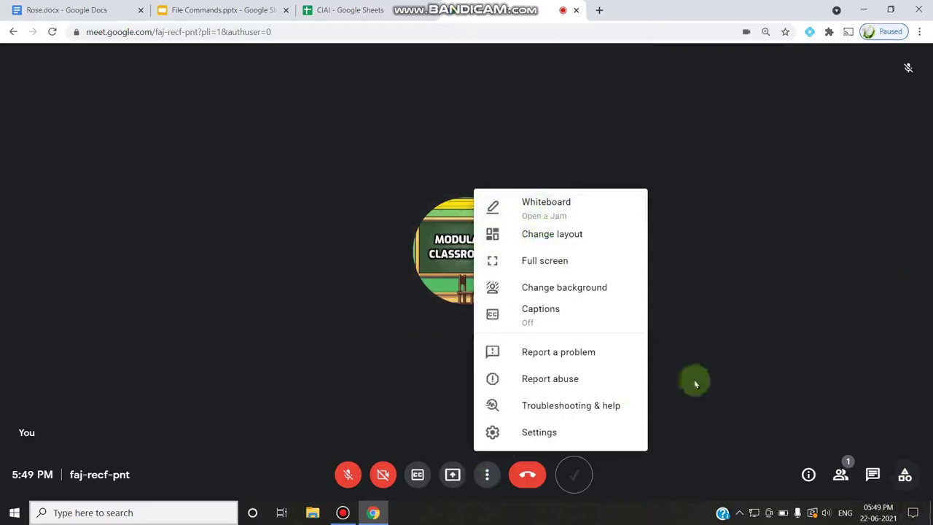
{"action": "left_click", "coordinate": [553, 239]}
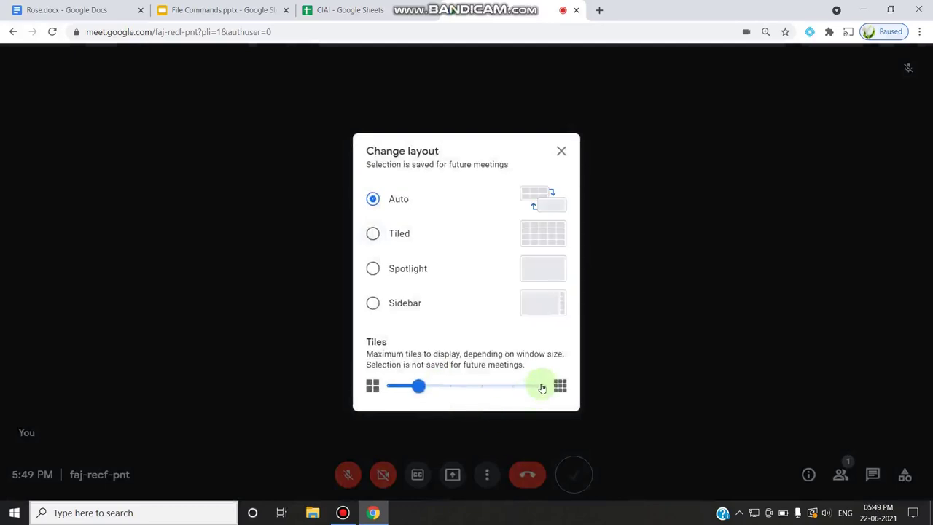
{"action": "left_click", "coordinate": [537, 387]}
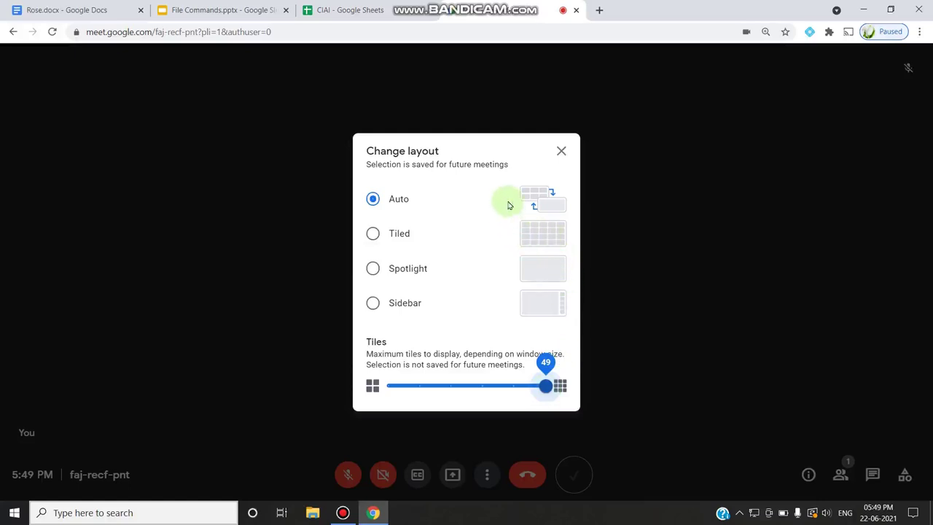
{"action": "left_click", "coordinate": [373, 233]}
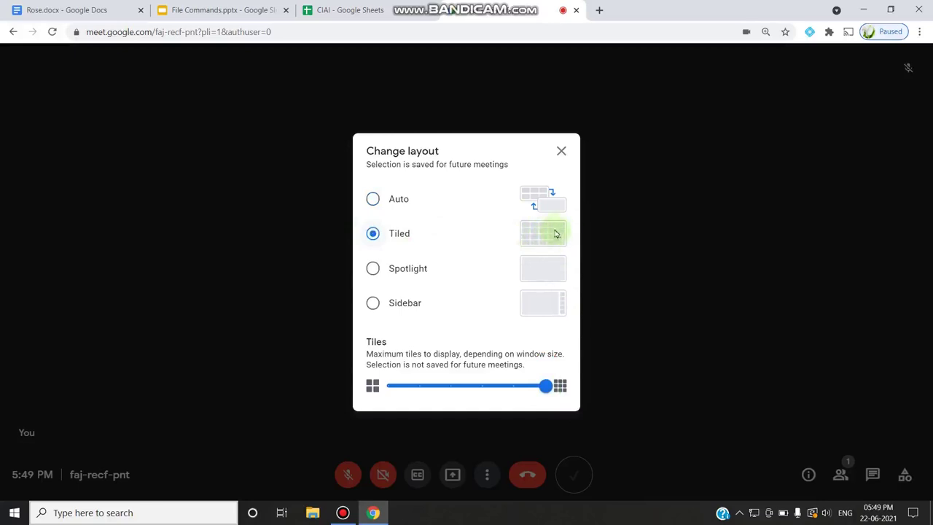
{"action": "left_click", "coordinate": [561, 151]}
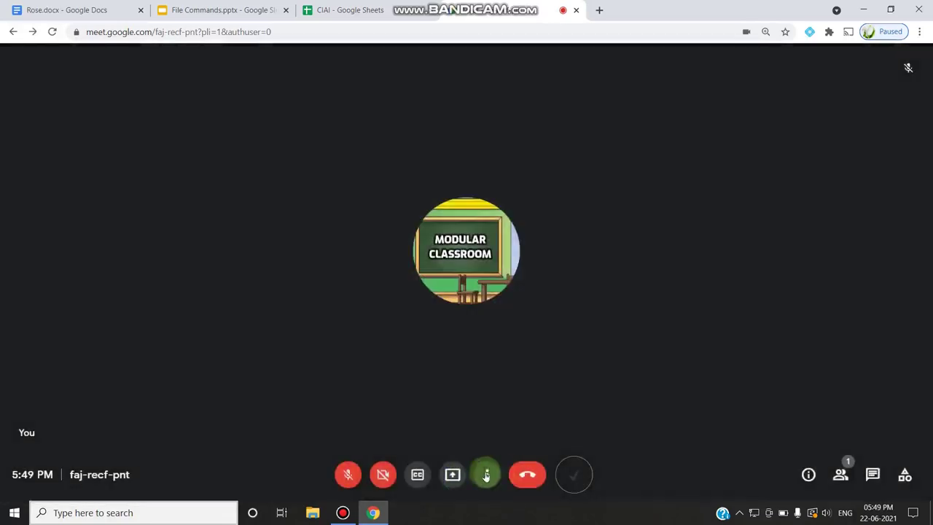
Step: Reopen the More options menu and close it again without choosing anything
{"action": "left_click", "coordinate": [486, 475]}
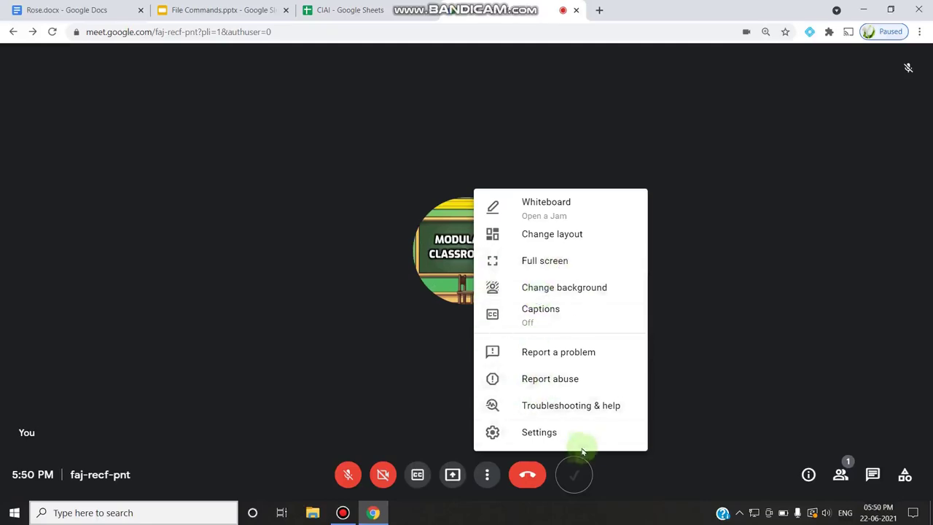
{"action": "left_click", "coordinate": [423, 390]}
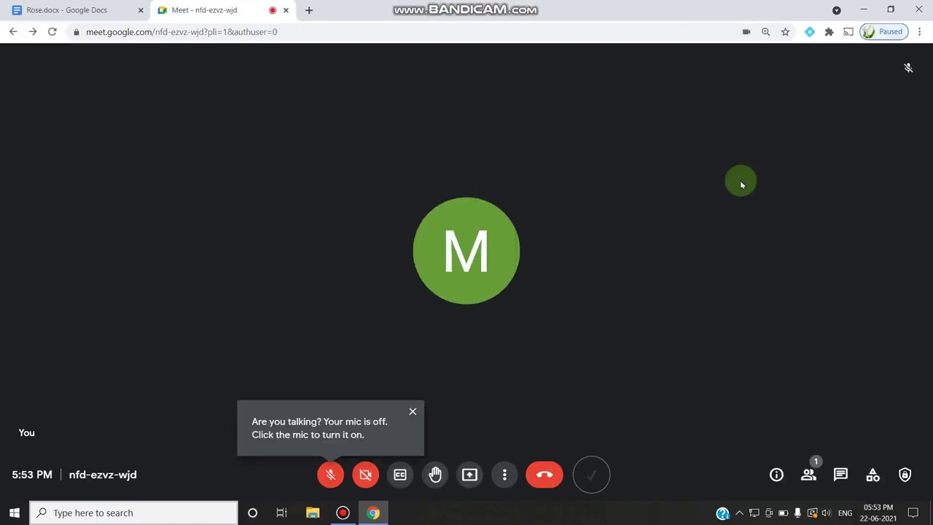
Step: Dismiss the mic-off reminder, raise then lower your hand, and bring up More options
{"action": "left_click", "coordinate": [412, 411]}
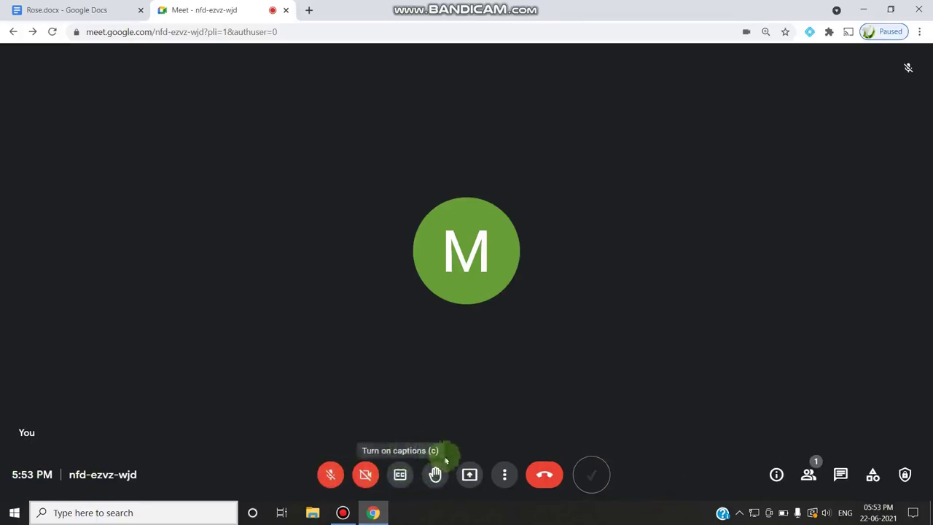
{"action": "left_click", "coordinate": [434, 475]}
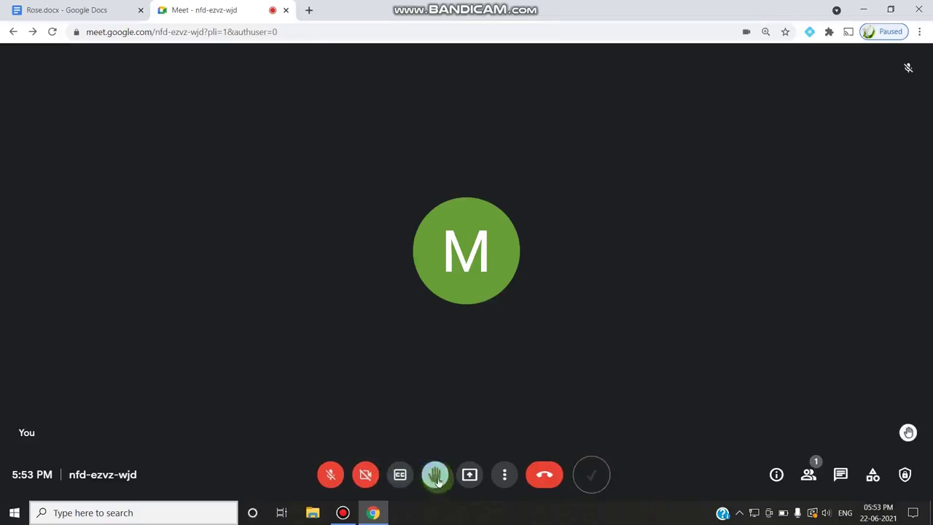
{"action": "left_click", "coordinate": [436, 476]}
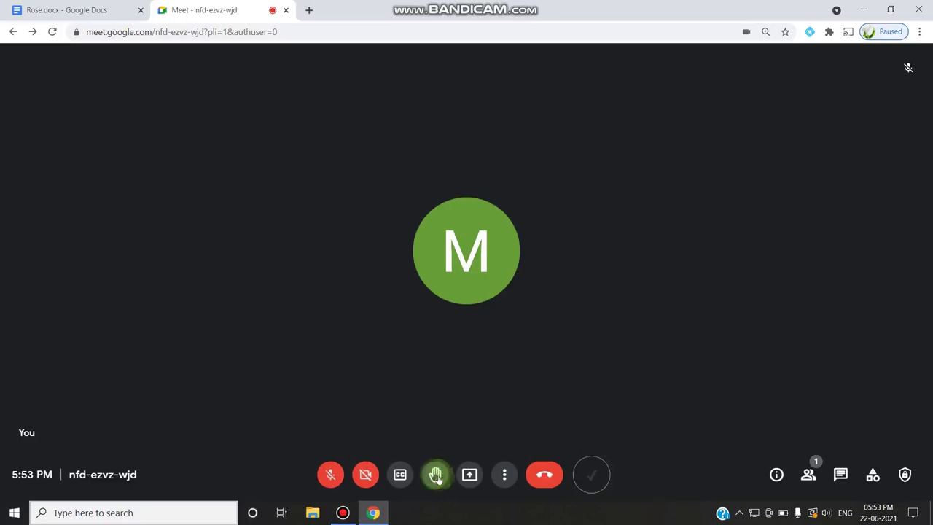
{"action": "left_click", "coordinate": [503, 474]}
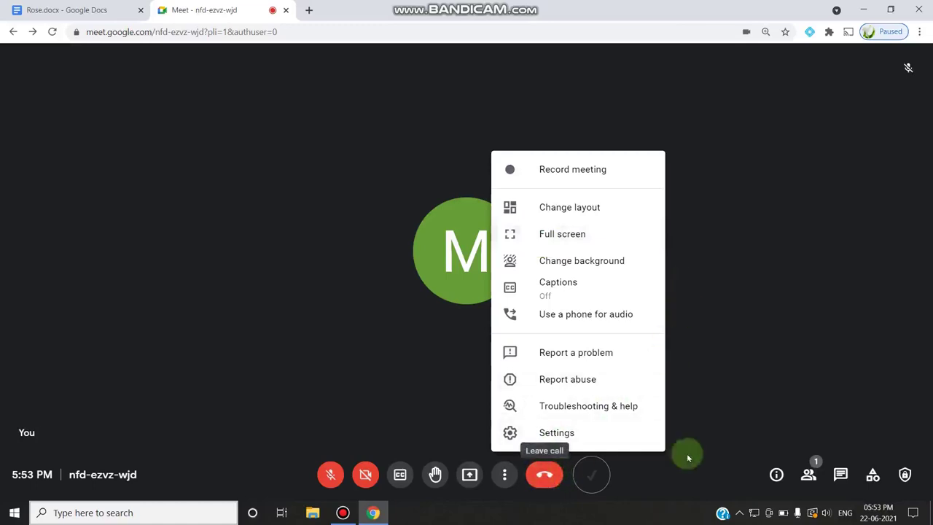
Step: Close More options, then view the nfd-ezvz-wjd joining info in Meeting details and close it
{"action": "left_click", "coordinate": [735, 398]}
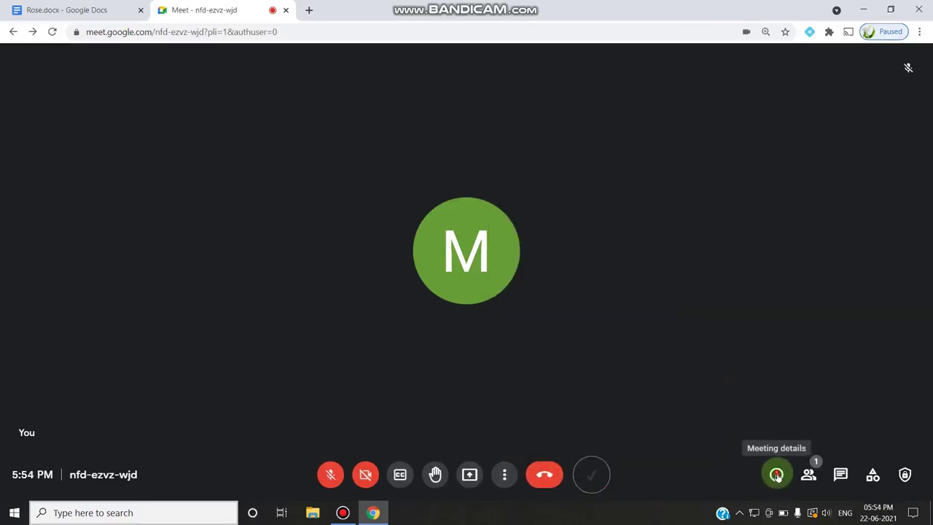
{"action": "left_click", "coordinate": [776, 475]}
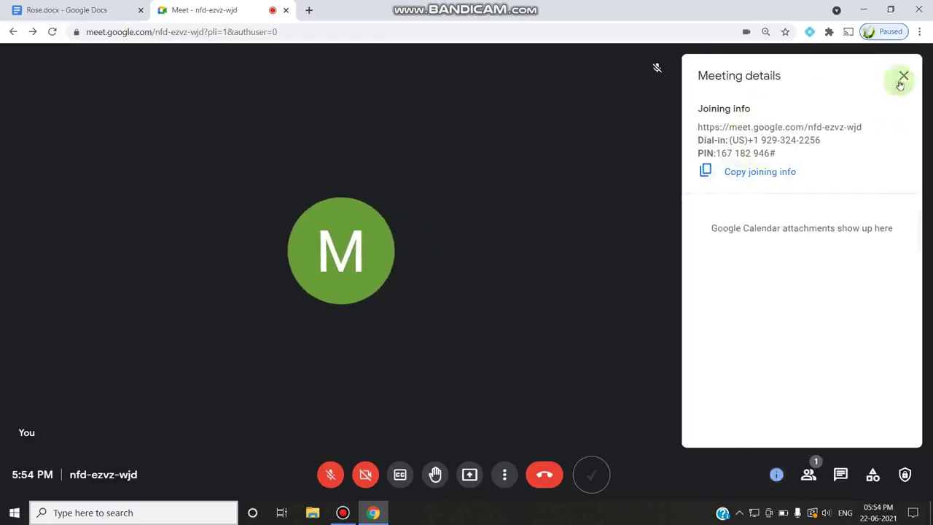
{"action": "left_click", "coordinate": [902, 75]}
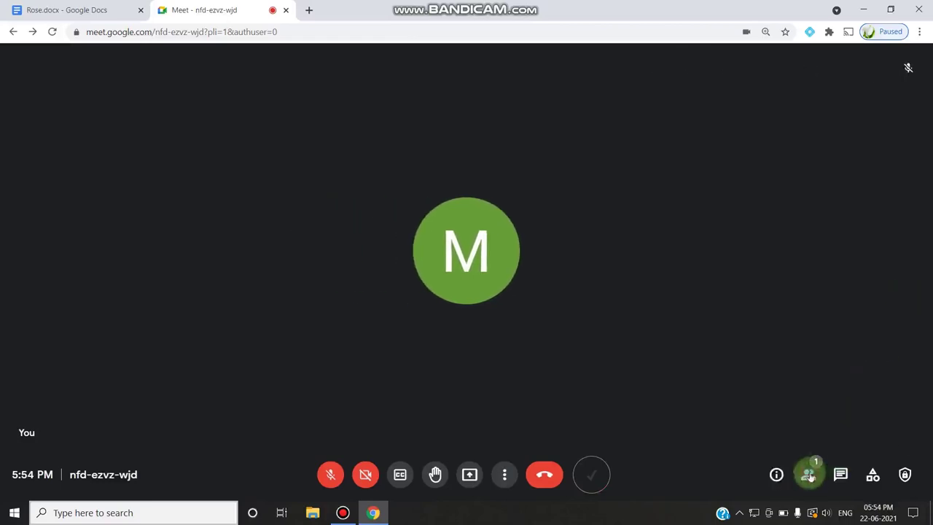
{"action": "left_click", "coordinate": [809, 475]}
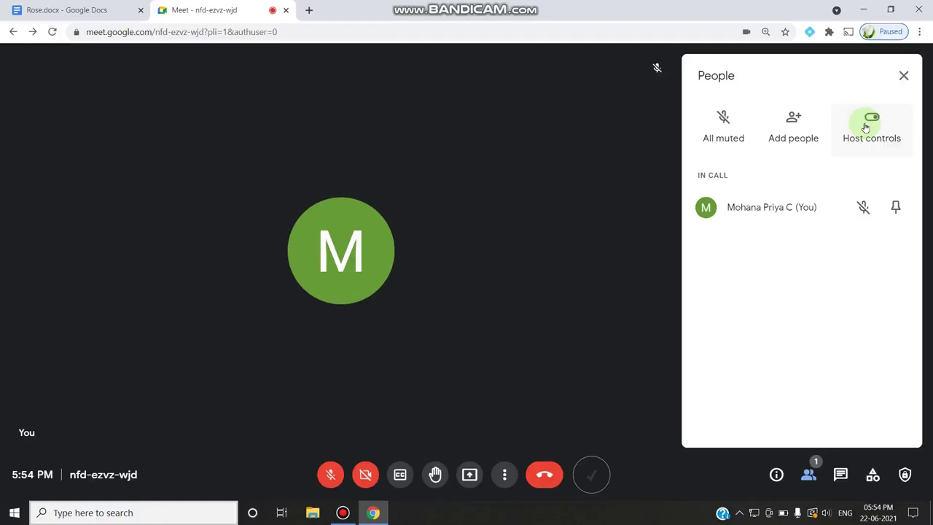
{"action": "left_click", "coordinate": [719, 131]}
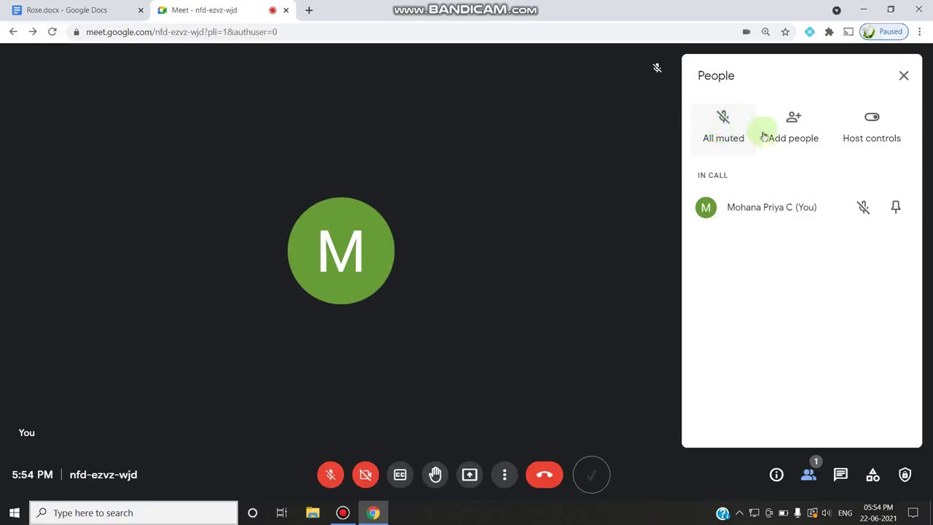
{"action": "left_click", "coordinate": [807, 135]}
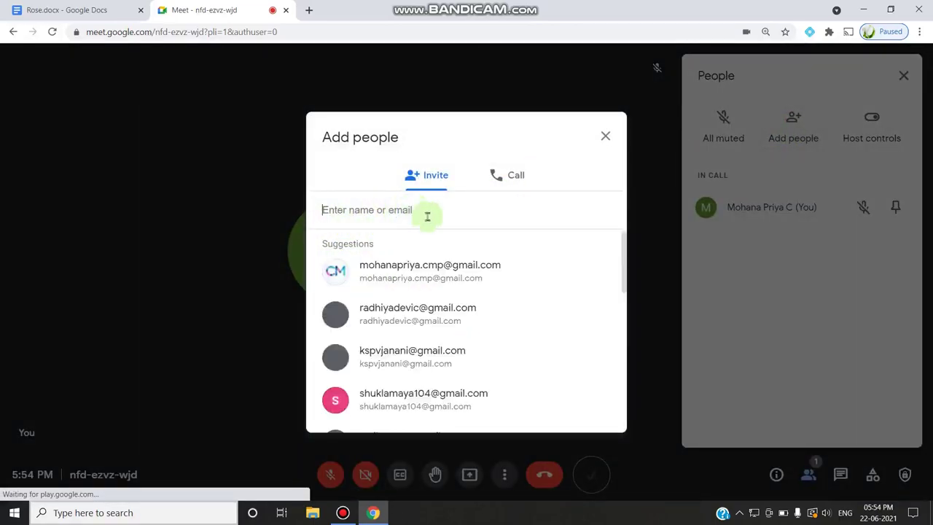
{"action": "left_click", "coordinate": [605, 136]}
{"action": "left_click", "coordinate": [872, 114]}
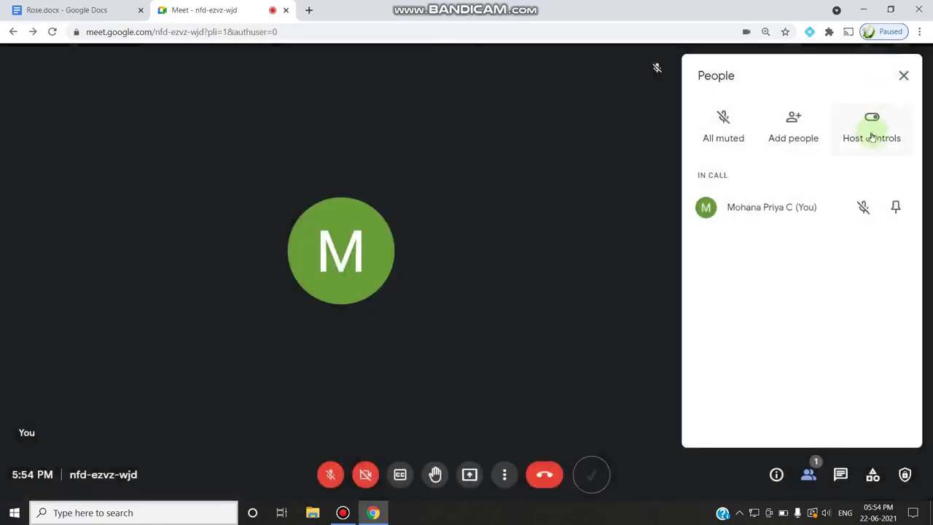
{"action": "left_click", "coordinate": [874, 139]}
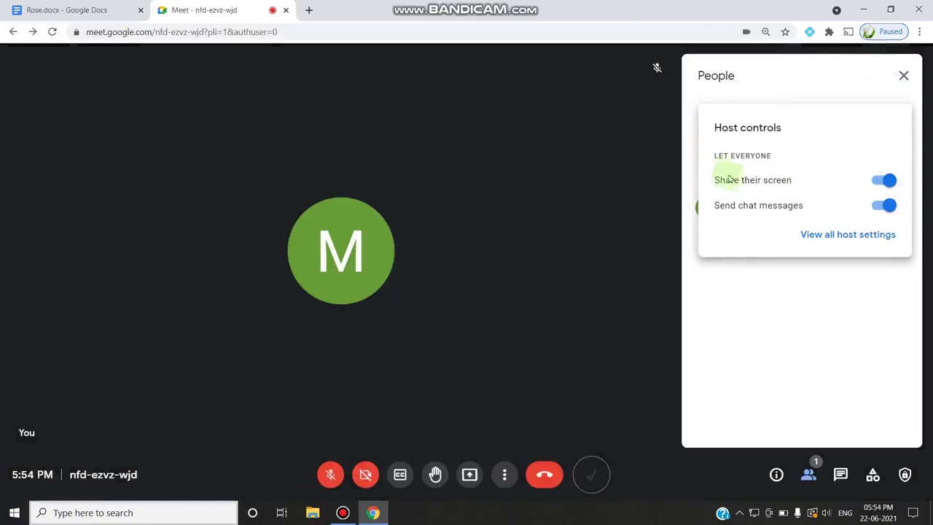
{"action": "left_click", "coordinate": [888, 206]}
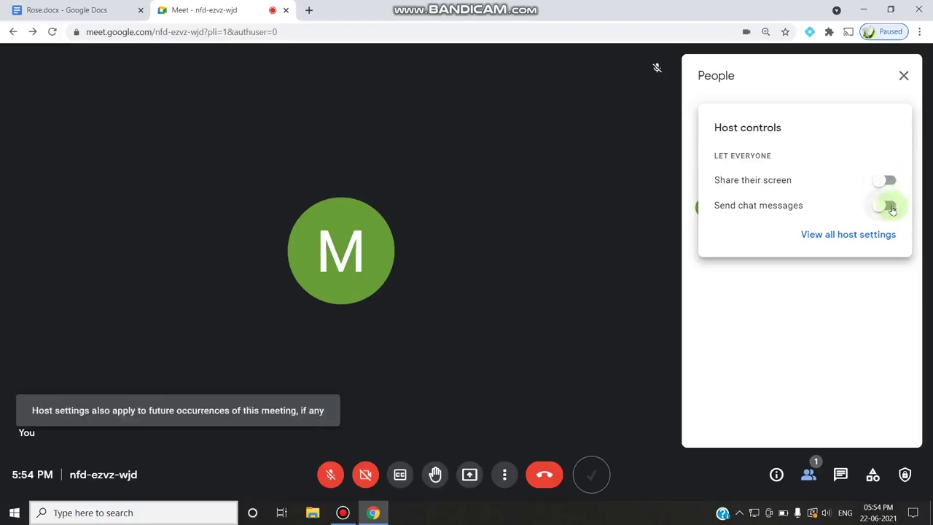
{"action": "left_click", "coordinate": [888, 207]}
{"action": "left_click", "coordinate": [887, 182]}
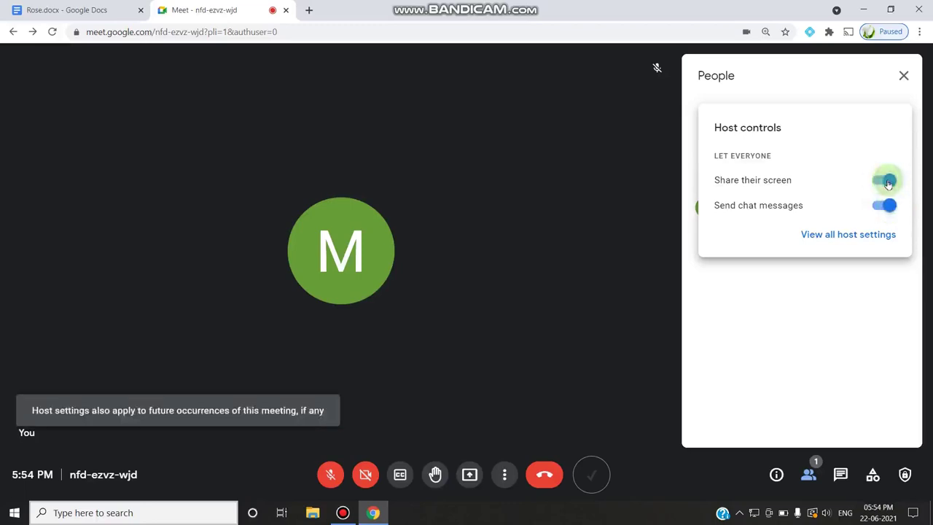
{"action": "left_click", "coordinate": [863, 286]}
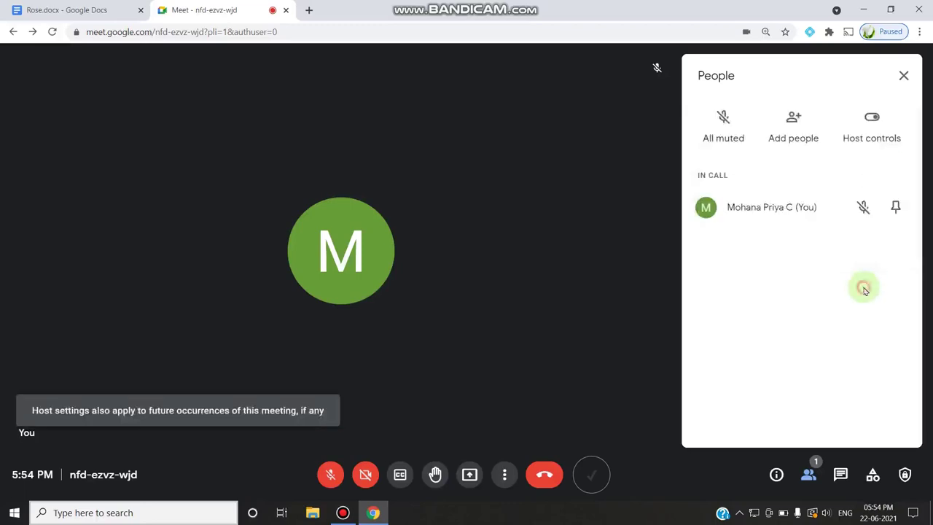
{"action": "left_click", "coordinate": [902, 78]}
{"action": "left_click", "coordinate": [872, 477]}
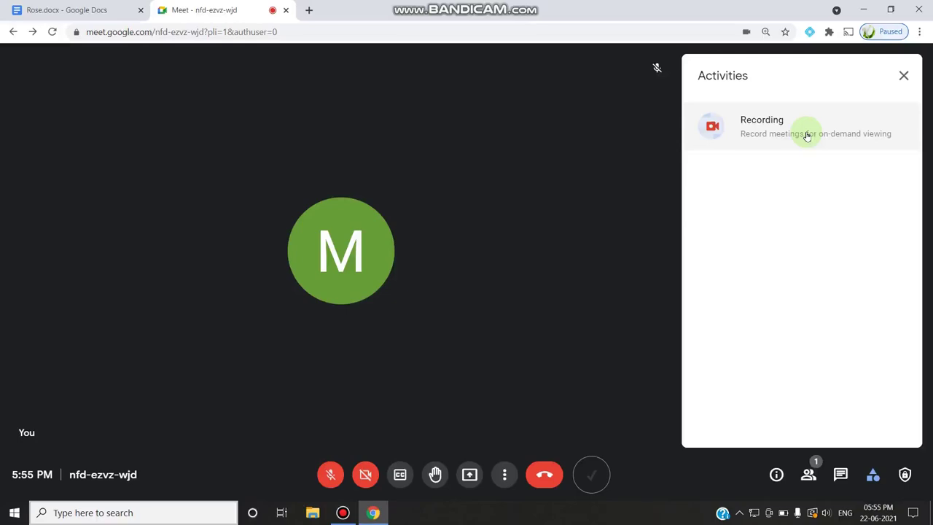
{"action": "left_click", "coordinate": [902, 75]}
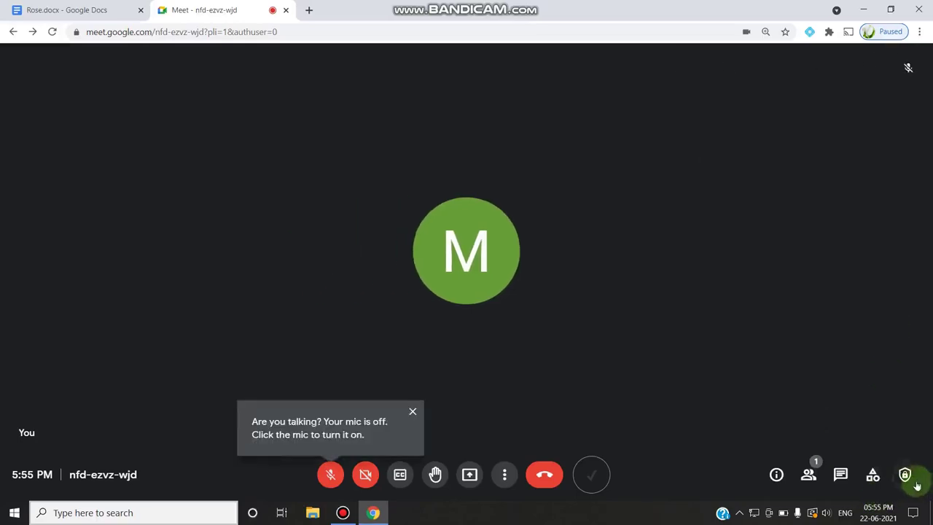
{"action": "left_click", "coordinate": [903, 475]}
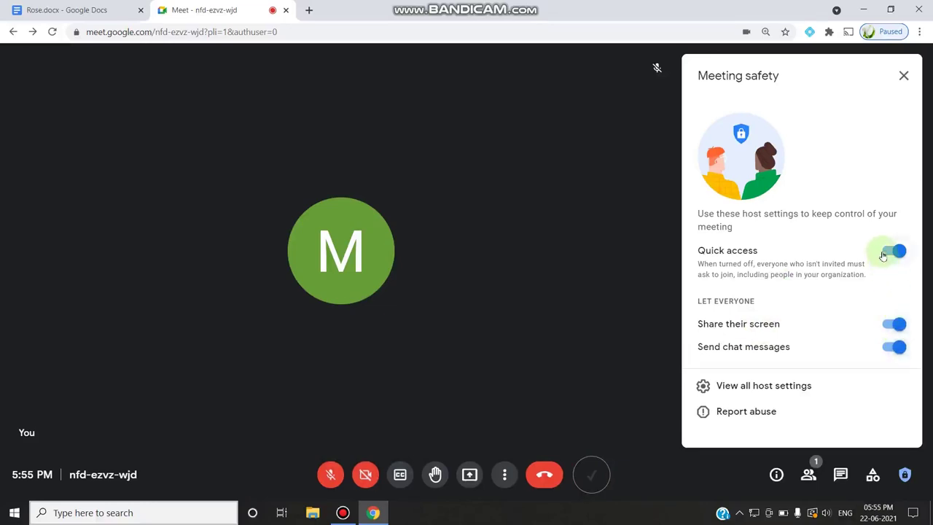
{"action": "left_click", "coordinate": [903, 75]}
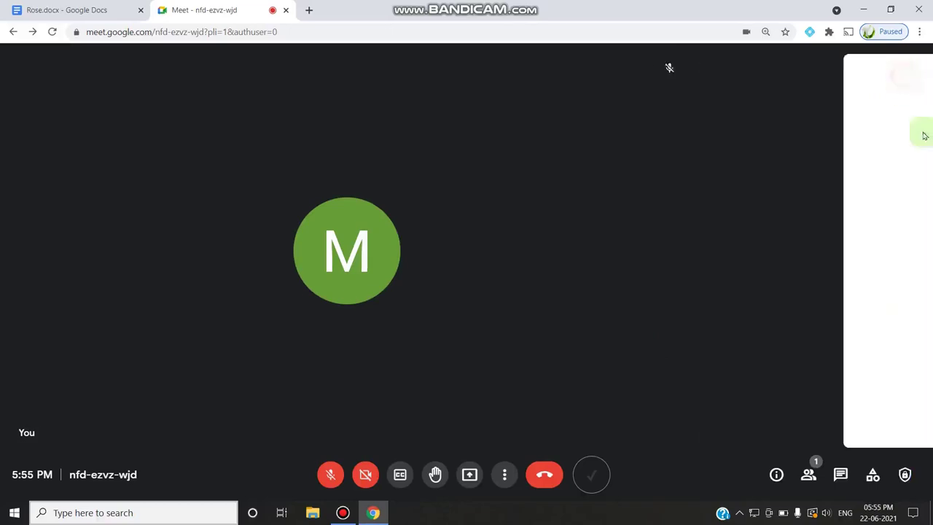